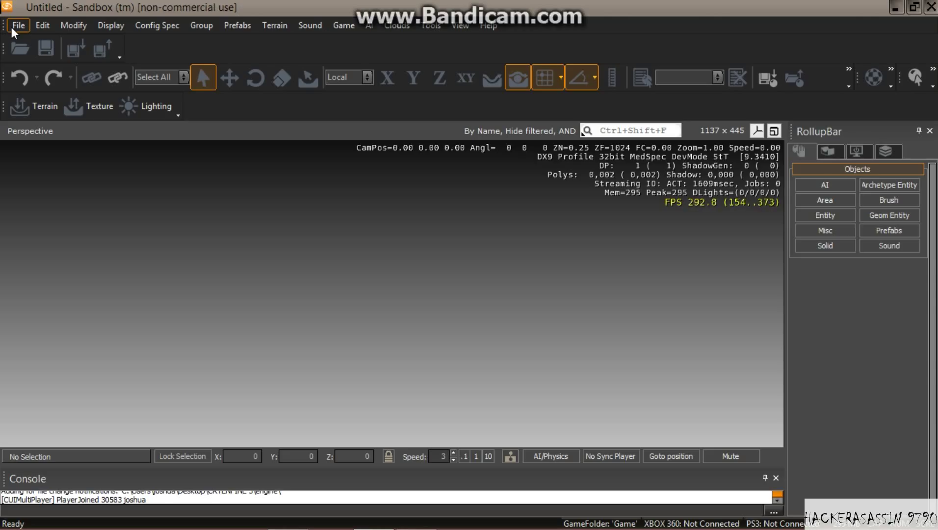
Open the recent Epic.cry level and fly the camera to the helicopter on the canyon floor.
click(12, 27)
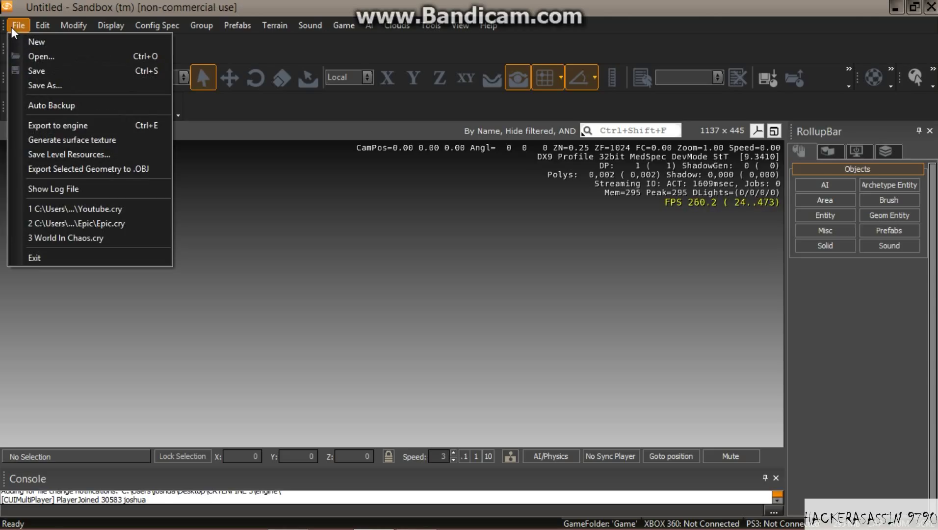
click(76, 223)
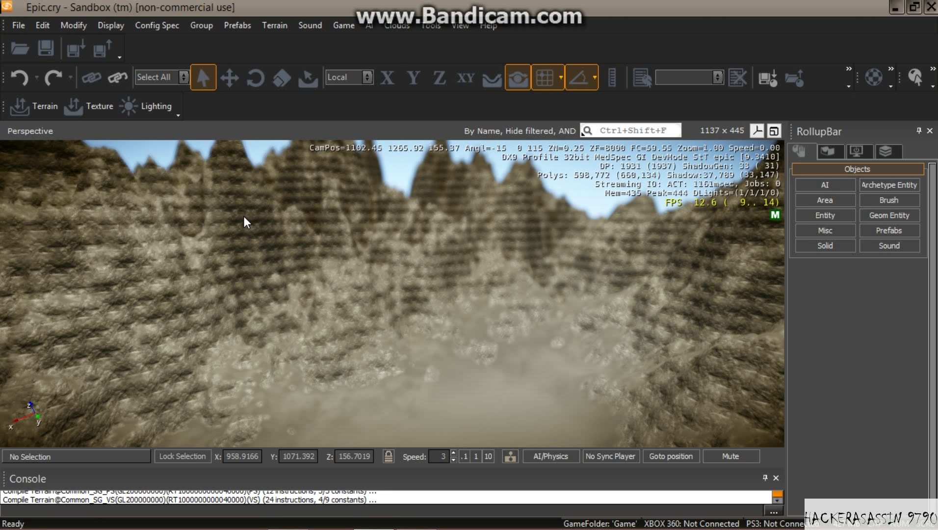
mouse_move(264, 222)
right_down()
mouse_move(376, 324)
mouse_move(262, 222)
mouse_move(228, 216)
mouse_move(267, 223)
mouse_move(256, 221)
mouse_move(283, 243)
mouse_move(267, 225)
mouse_move(218, 219)
mouse_move(328, 219)
mouse_move(283, 236)
mouse_move(253, 223)
mouse_move(250, 212)
mouse_move(241, 224)
mouse_move(281, 241)
mouse_move(258, 224)
mouse_move(282, 280)
mouse_move(248, 219)
mouse_move(263, 226)
mouse_move(273, 202)
mouse_move(265, 224)
right_up()
key(w)
key(w)
key(w)
key(w)
key(w)
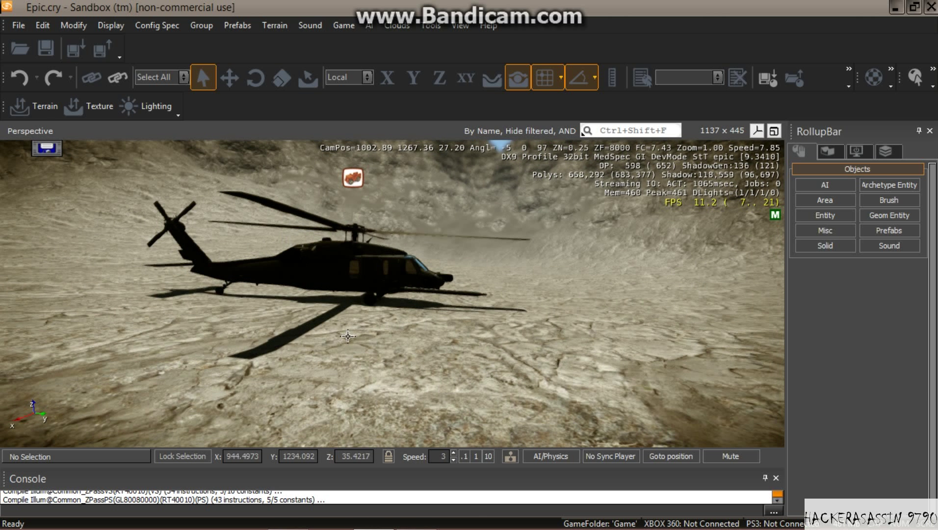
Try a much higher camera movement speed, restore it to 3, and fly back to the helicopter.
text(3)
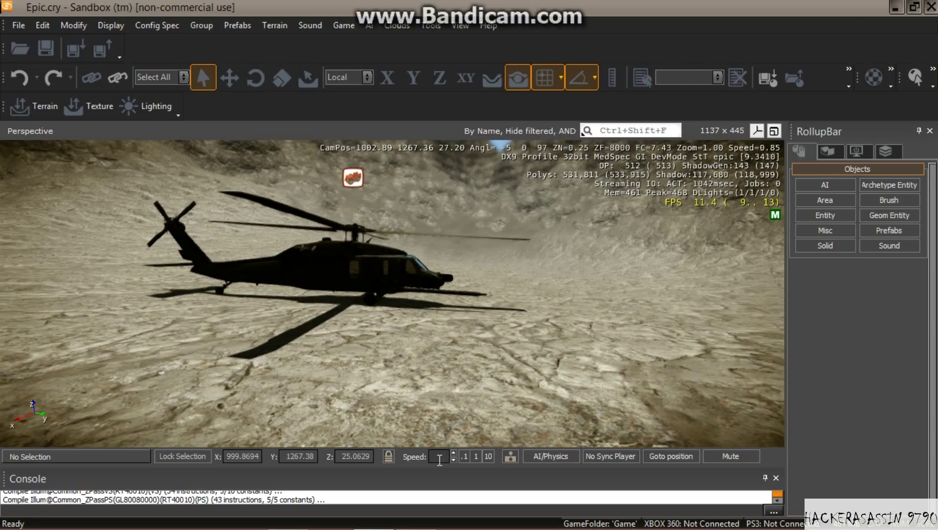
text(1005)
key(w)
right_drag(453, 338, 498, 428)
click(447, 456)
key(BackSpace)
text(3)
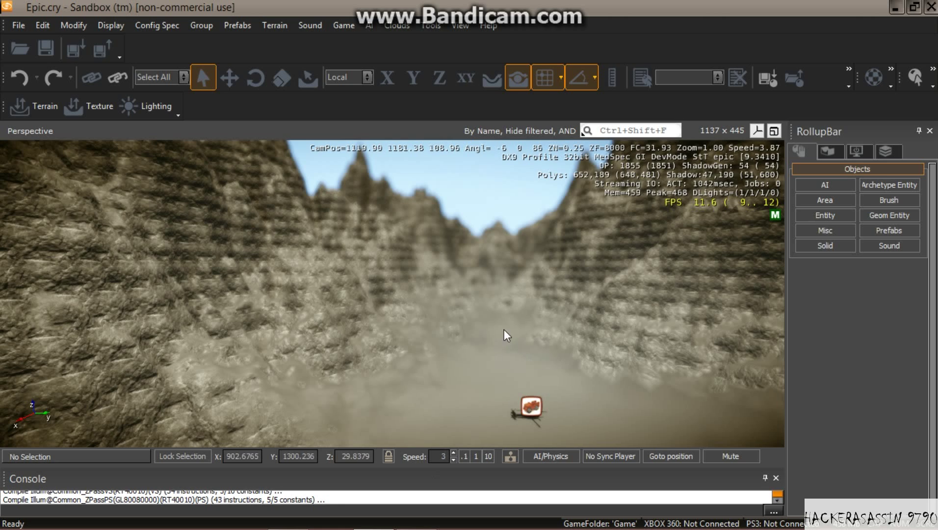
text(w)
mouse_move(500, 334)
right_down()
mouse_move(476, 333)
mouse_move(509, 335)
mouse_move(498, 345)
mouse_move(502, 330)
mouse_move(515, 332)
mouse_move(495, 310)
mouse_move(501, 343)
mouse_move(498, 324)
right_up()
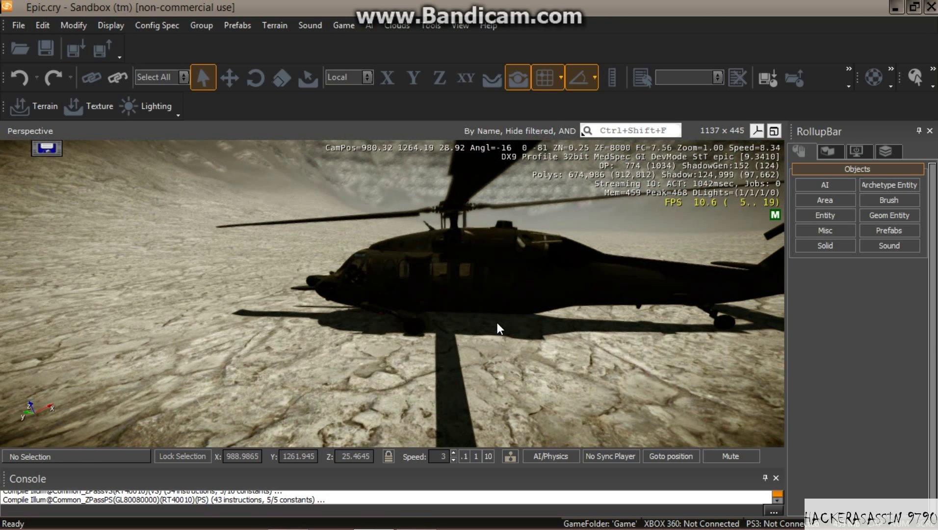
Test the level in game mode by boarding and flying the helicopter, leave it, and look around the canyon peaks.
key(ctrl+g)
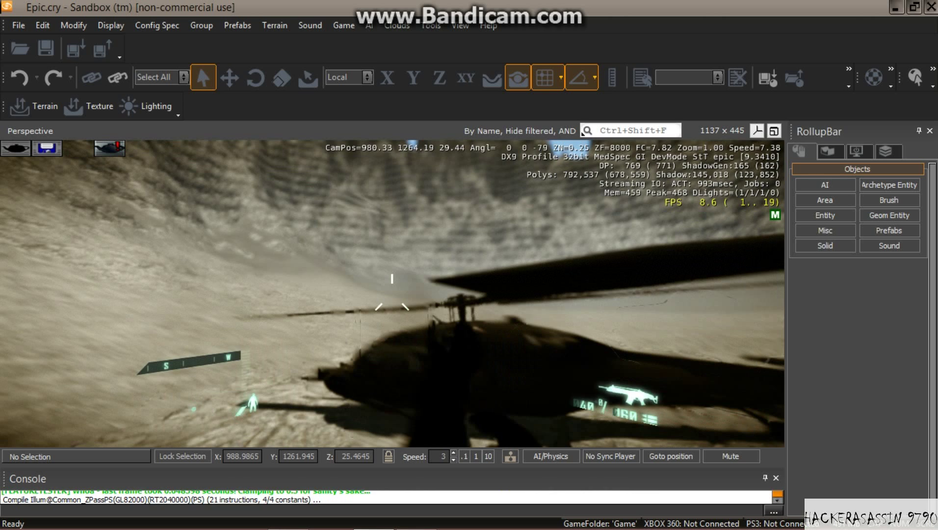
key(w)
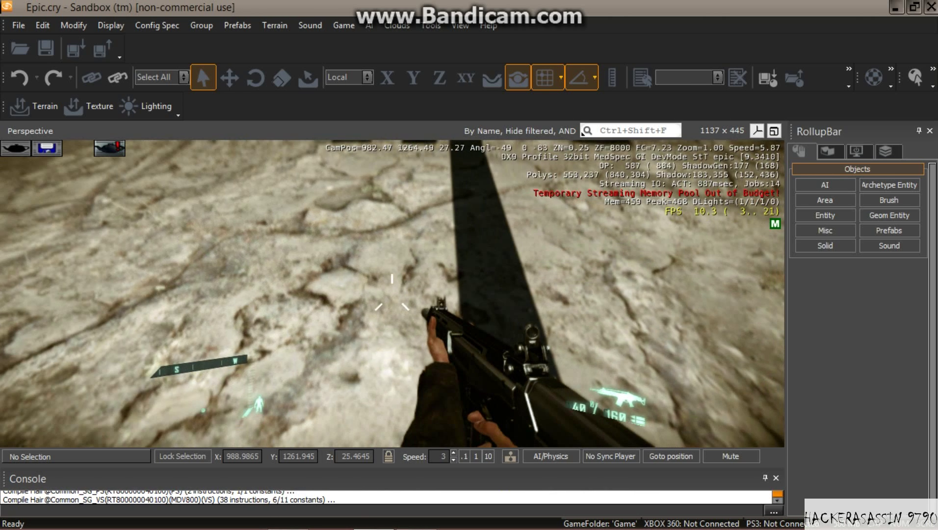
key(w)
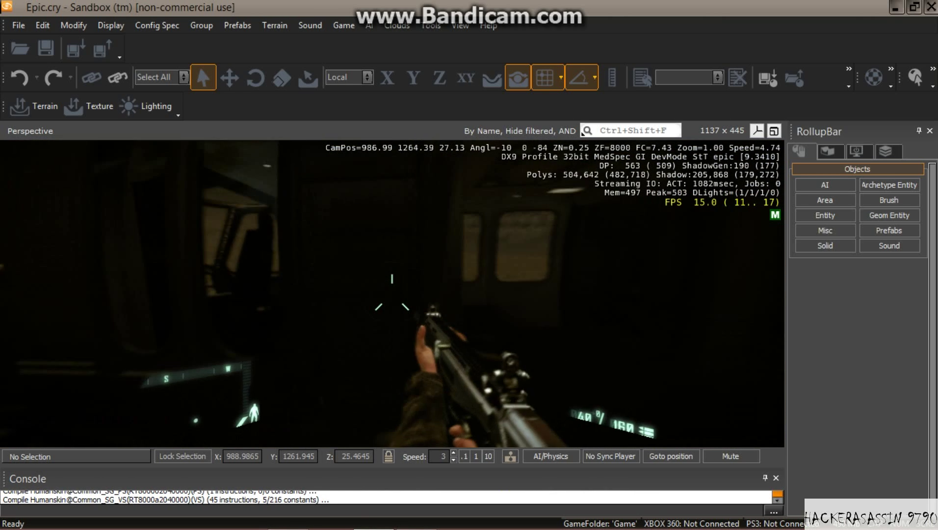
key(f)
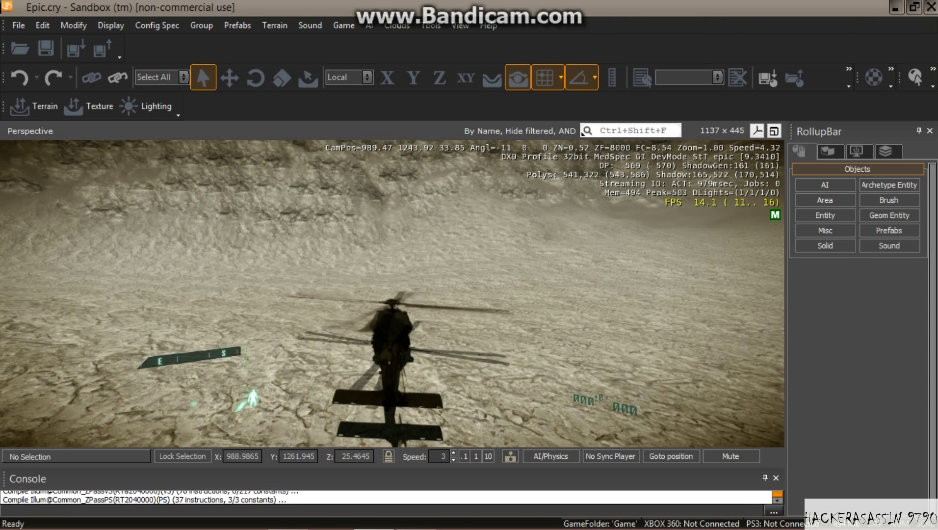
key(w)
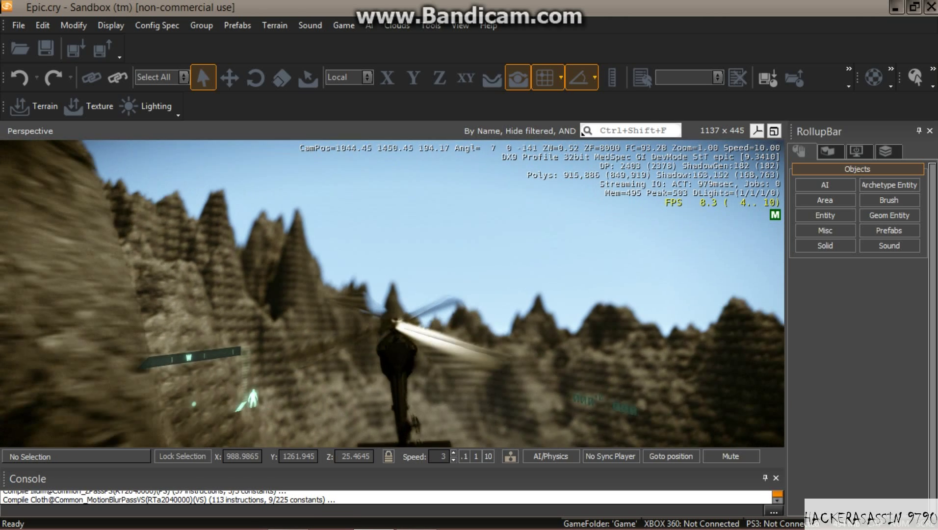
key(Escape)
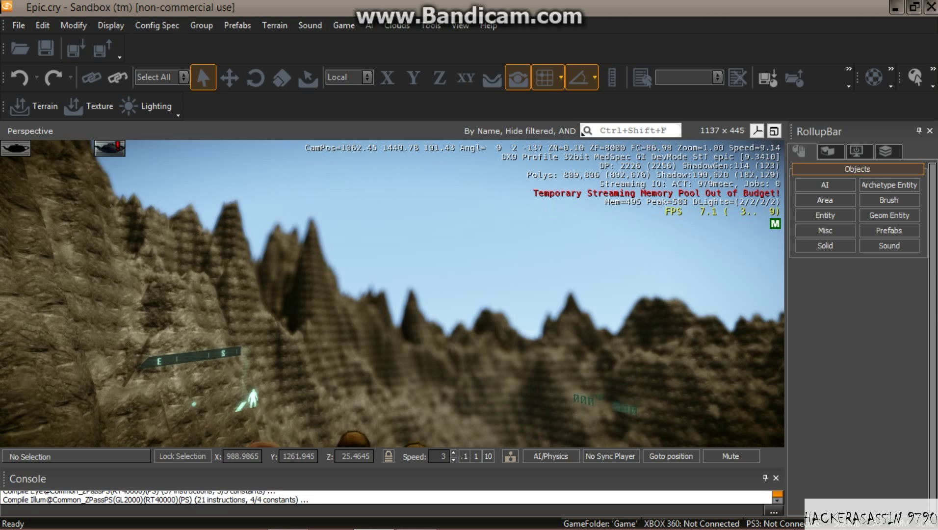
key(w)
right_drag(460, 347, 528, 294)
key(a)
key(w)
key(s)
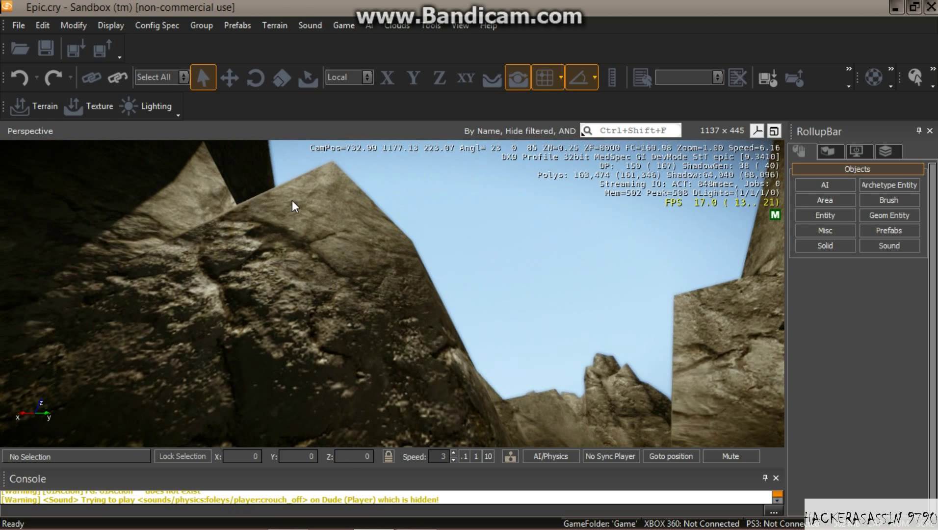
Create a new level named Tutrial with a 1024x1024 heightmap and 2 meters per unit.
click(18, 25)
click(39, 43)
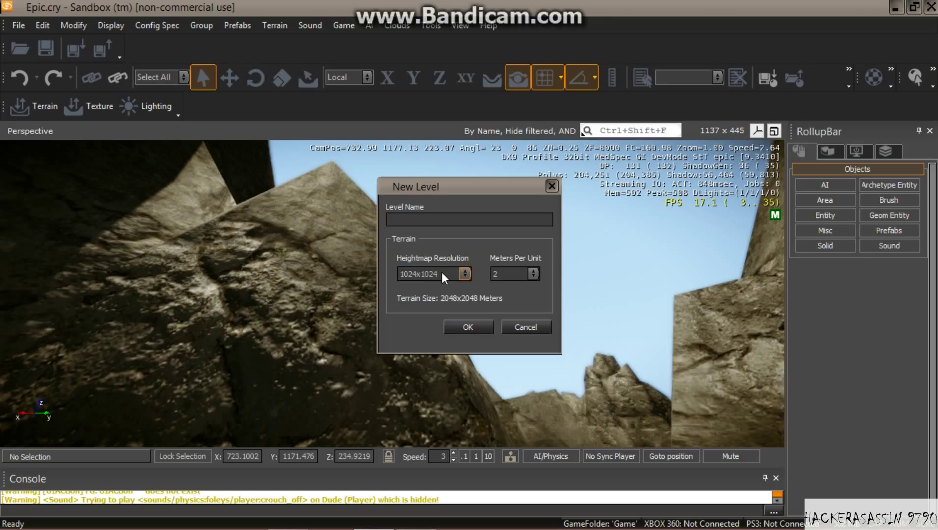
text(Tutrial)
click(475, 323)
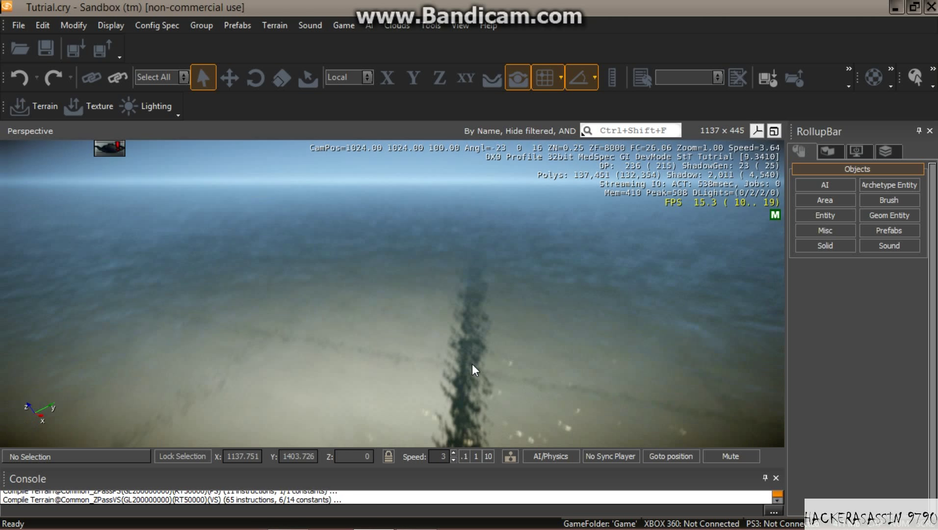
In the Terrain Editor, set the Flatten brush to outside radius 194.98, inside radius 1.0471, hardness 0.09 and height 358.
key(s)
mouse_move(472, 364)
right_down()
mouse_move(459, 361)
mouse_move(472, 363)
right_up()
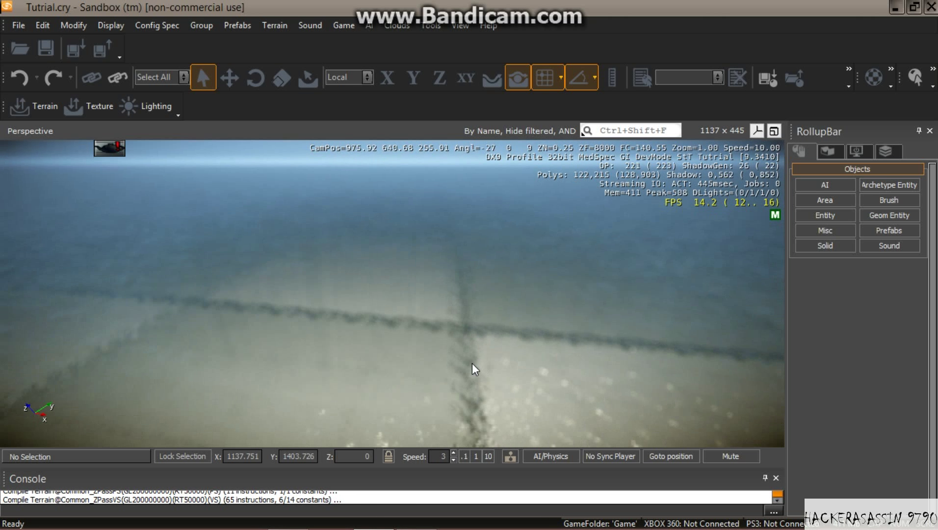
click(58, 105)
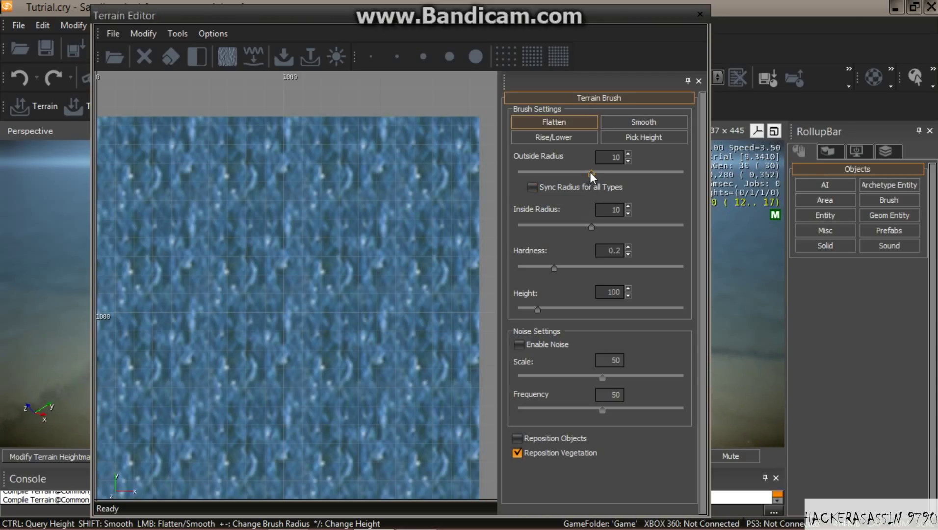
drag(589, 172, 683, 172)
drag(591, 226, 520, 226)
drag(536, 308, 577, 309)
drag(554, 267, 534, 268)
Set the Rise/Lower brush to outside radius 177.82, hardness 0.09 and height 25.
click(568, 138)
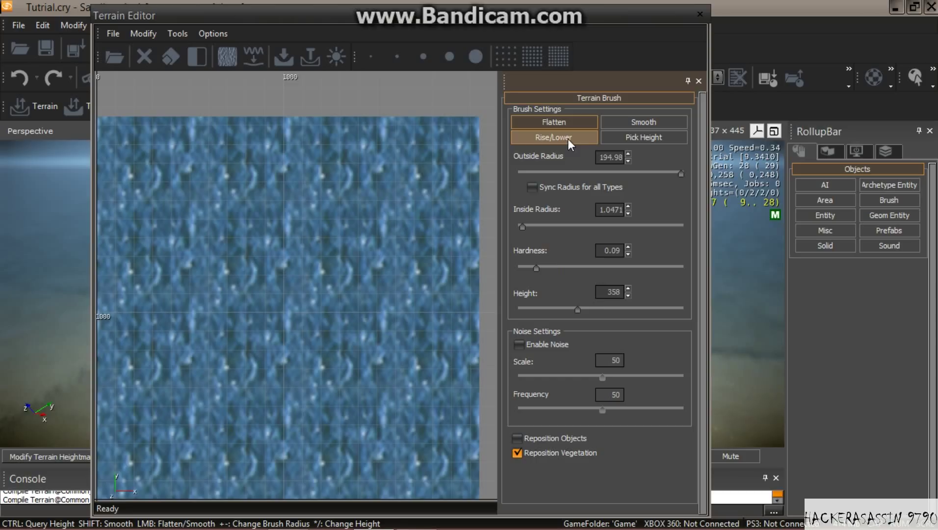
drag(586, 172, 680, 173)
drag(553, 268, 536, 267)
drag(605, 309, 621, 309)
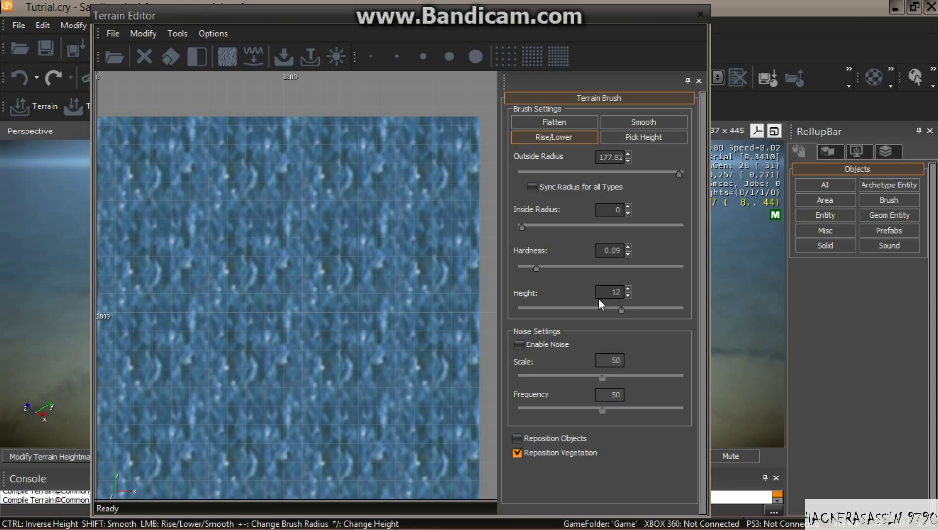
drag(622, 309, 643, 309)
Raise the terrain across nearly the whole heightmap, set the water overlay to high opacity, and close the Terrain Editor.
mouse_move(290, 251)
mouse_down()
mouse_move(294, 268)
mouse_move(260, 293)
mouse_move(251, 272)
mouse_move(209, 270)
mouse_move(251, 263)
mouse_move(256, 282)
mouse_move(227, 270)
mouse_move(247, 217)
mouse_move(238, 256)
mouse_up()
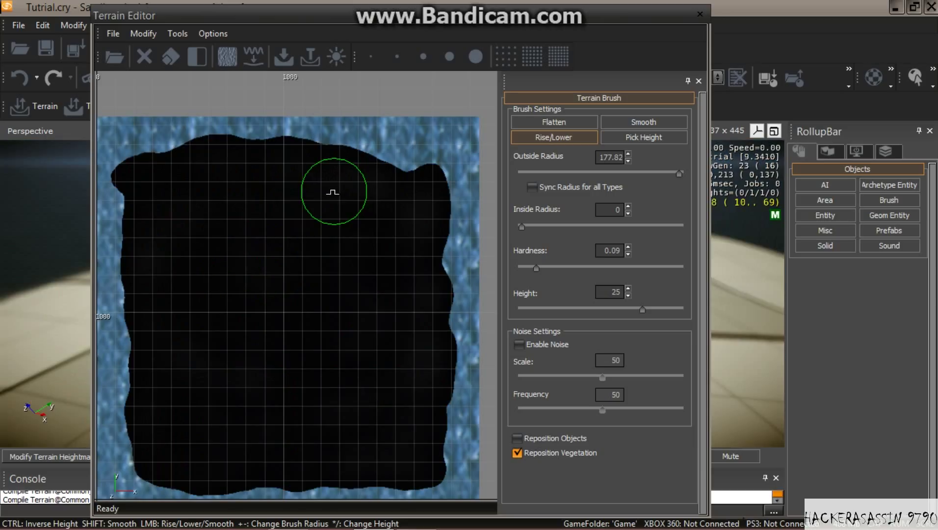
click(558, 55)
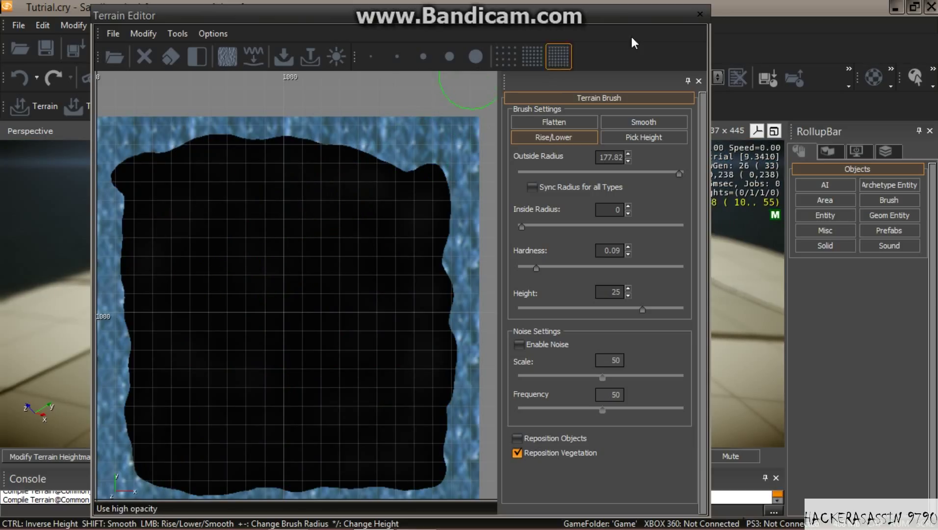
click(701, 14)
Activate the Flatten brush for modifying terrain in the perspective view, with hardness 0.01.
mouse_move(540, 301)
right_down()
mouse_move(530, 319)
mouse_move(536, 314)
right_up()
right_drag(493, 270, 497, 266)
key(s)
click(833, 151)
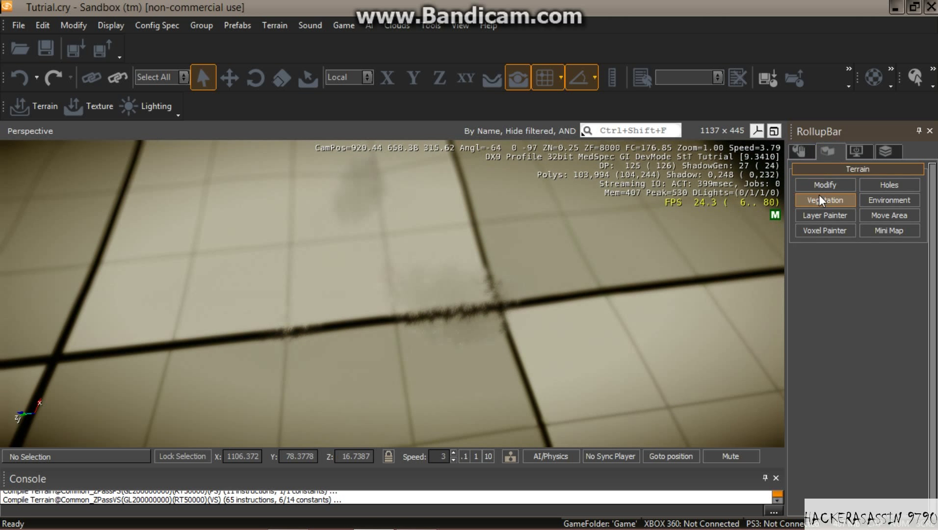
click(819, 182)
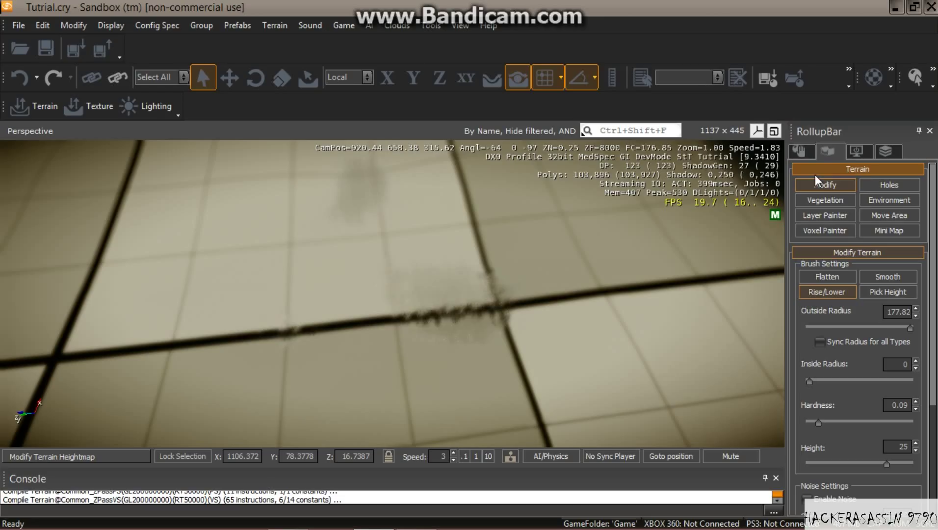
click(822, 278)
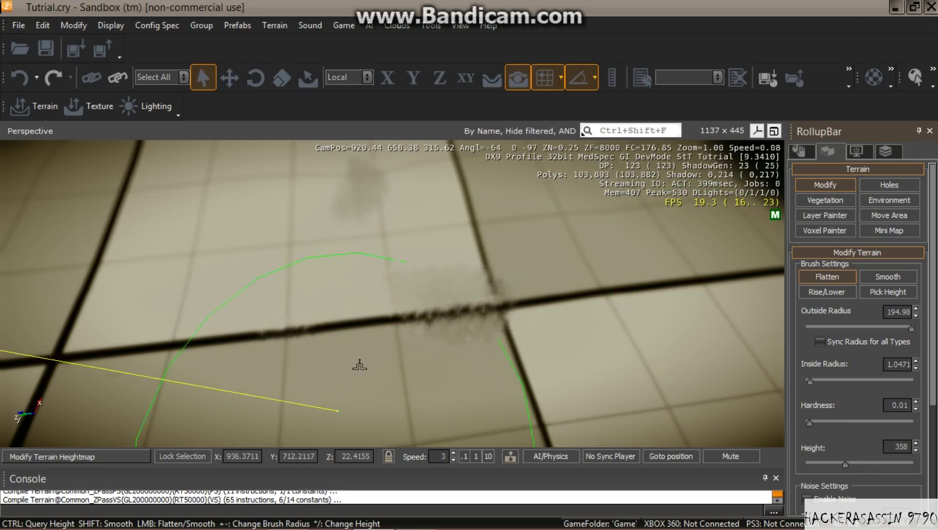
right_drag(360, 216, 504, 309)
key(w)
key(s)
right_click(924, 446)
mouse_move(534, 341)
right_down()
mouse_move(466, 326)
mouse_move(562, 336)
right_up()
Switch to the Smooth brush with an outside radius of 194.98 and survey the raised terrain from several sides.
click(886, 276)
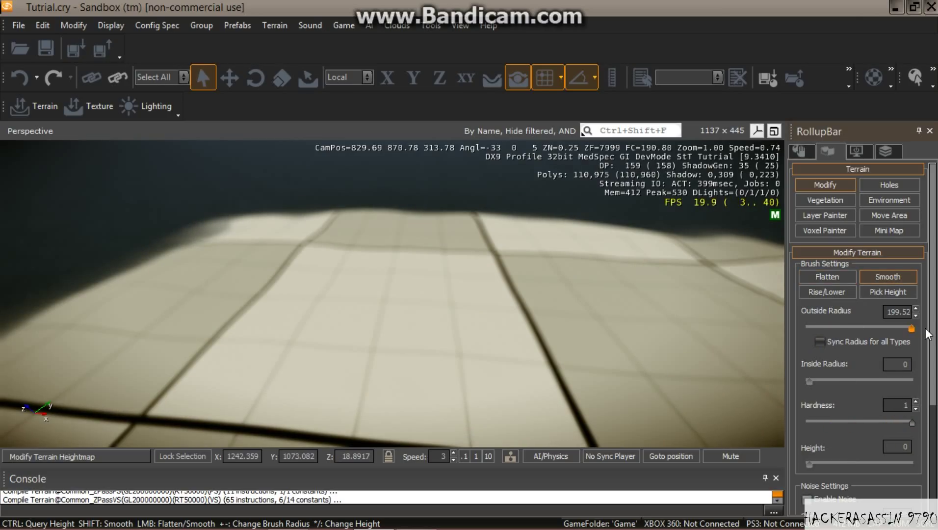
drag(925, 328, 911, 328)
key(s)
key(a)
right_drag(390, 310, 589, 285)
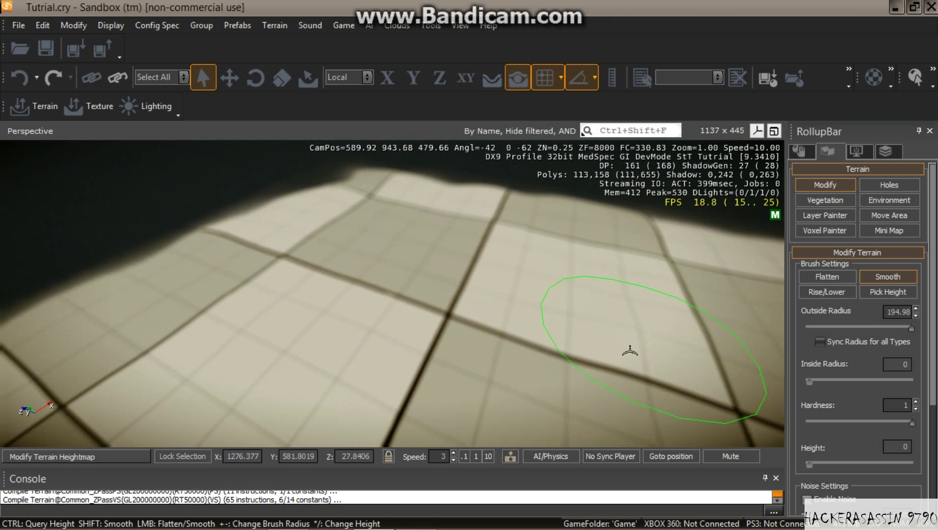
key(s)
key(a)
key(a)
right_drag(579, 346, 687, 368)
middle_drag(319, 333, 515, 371)
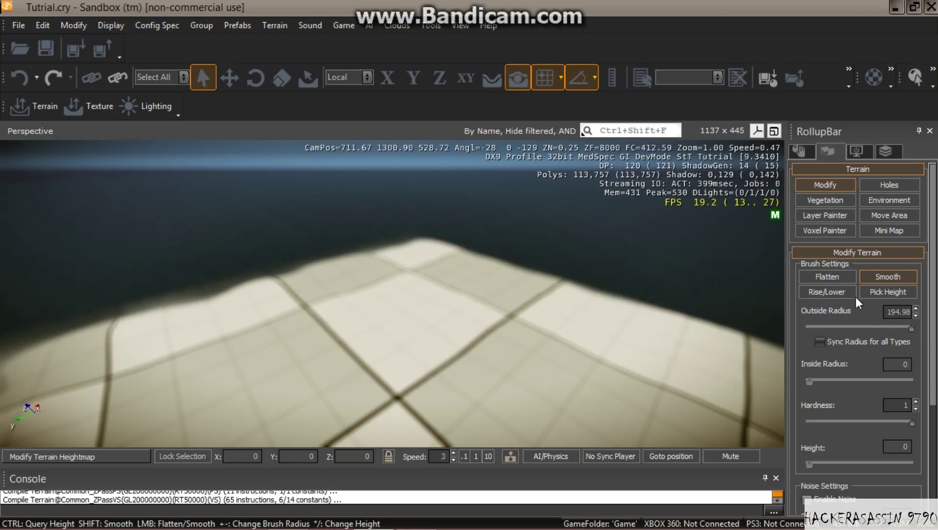
Set the Rise/Lower brush to hardness 0.2 and height 23, and enable noise with scale 26.
click(823, 295)
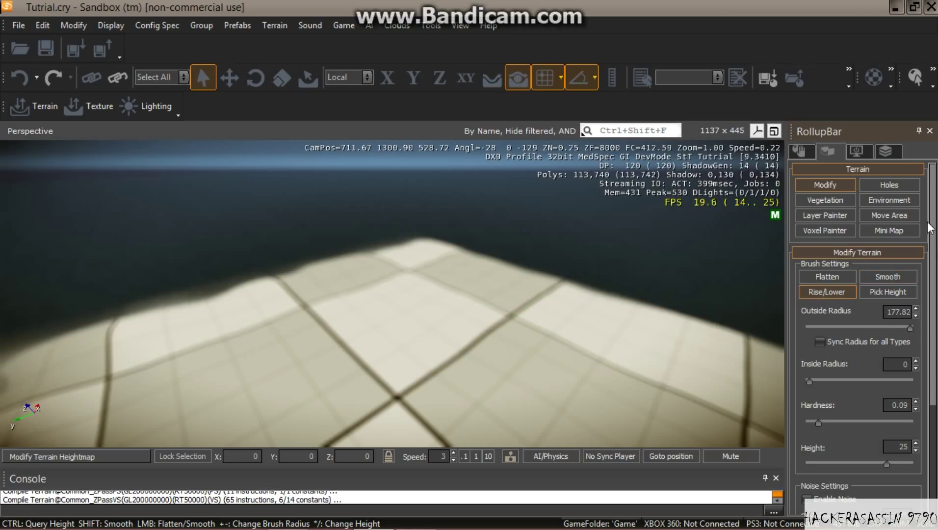
drag(932, 217, 933, 302)
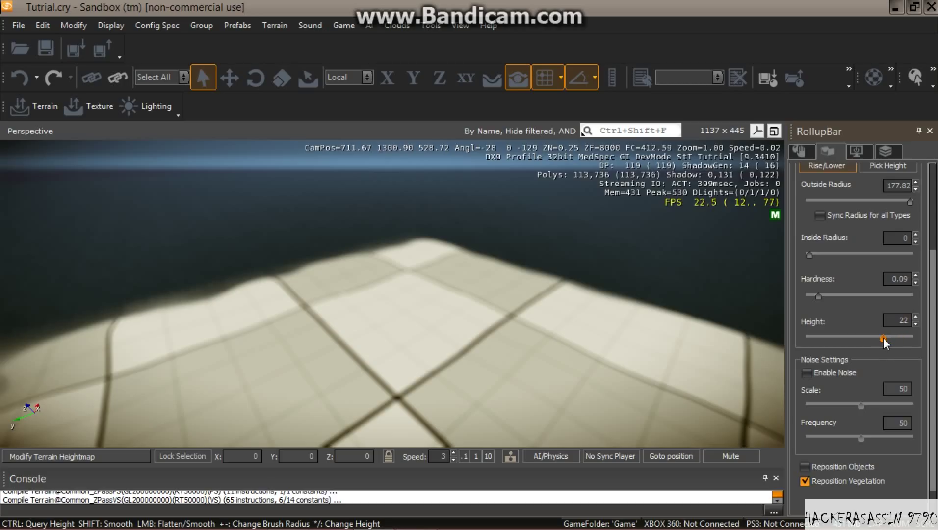
drag(882, 338, 885, 338)
drag(820, 301, 829, 296)
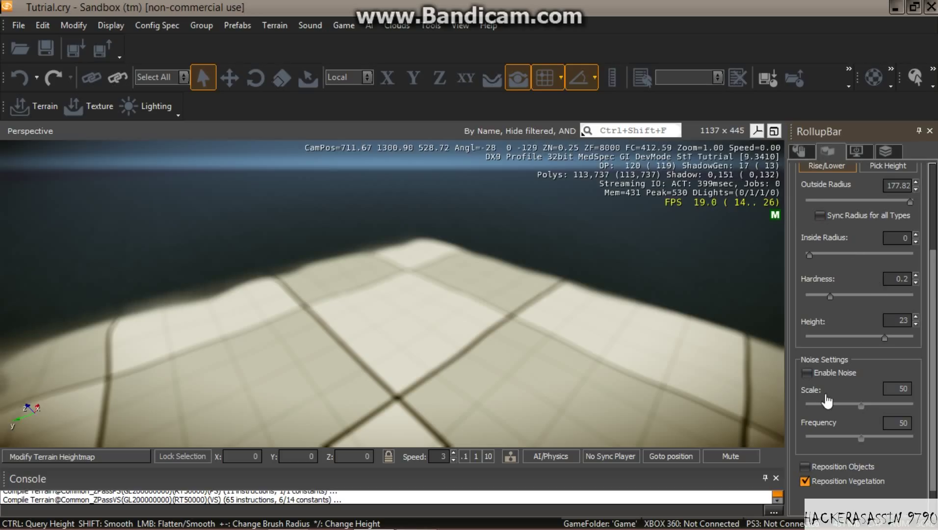
click(806, 373)
drag(859, 403, 834, 405)
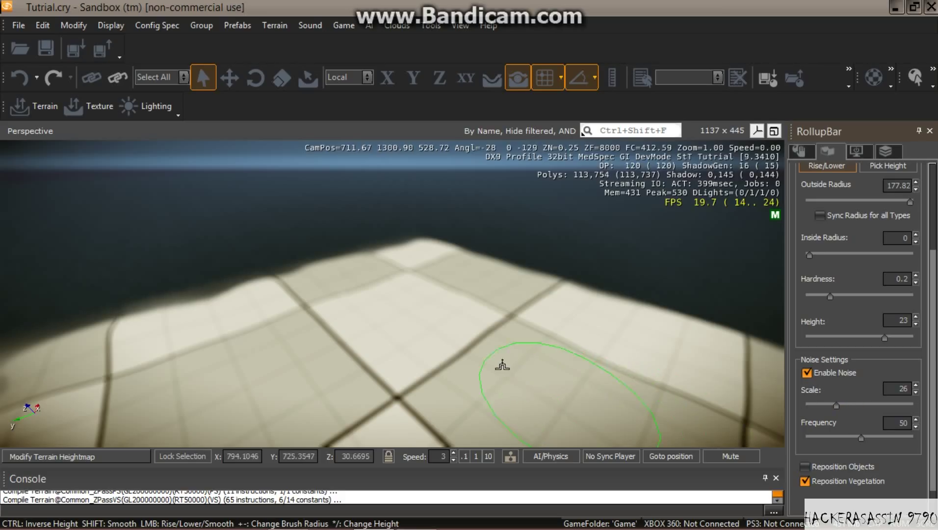
Raise rough, noisy bumps on the raised terrain plateau with the Rise/Lower brush.
mouse_move(388, 369)
mouse_down()
mouse_move(482, 356)
mouse_move(419, 354)
mouse_move(556, 390)
mouse_move(589, 388)
mouse_move(339, 384)
mouse_move(354, 378)
mouse_up()
mouse_move(354, 377)
right_down()
mouse_move(337, 387)
mouse_move(280, 372)
right_up()
key(a)
key(w)
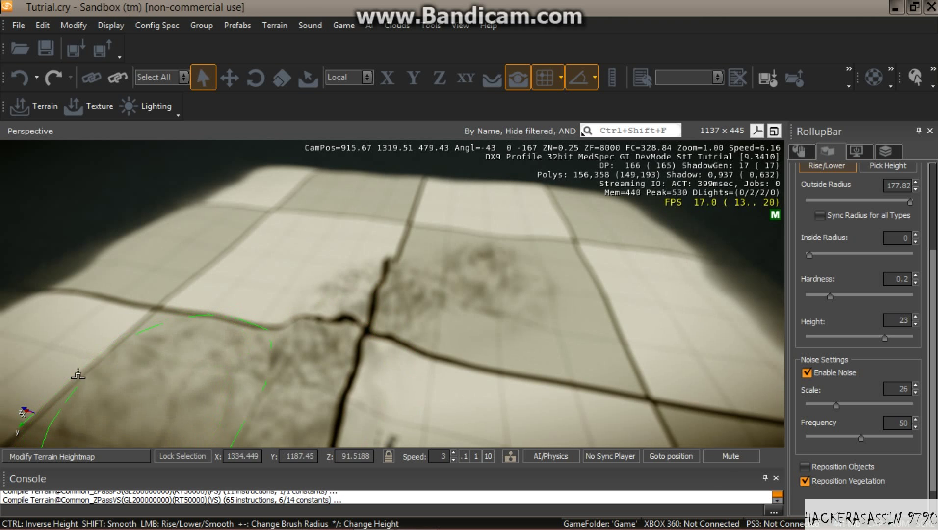